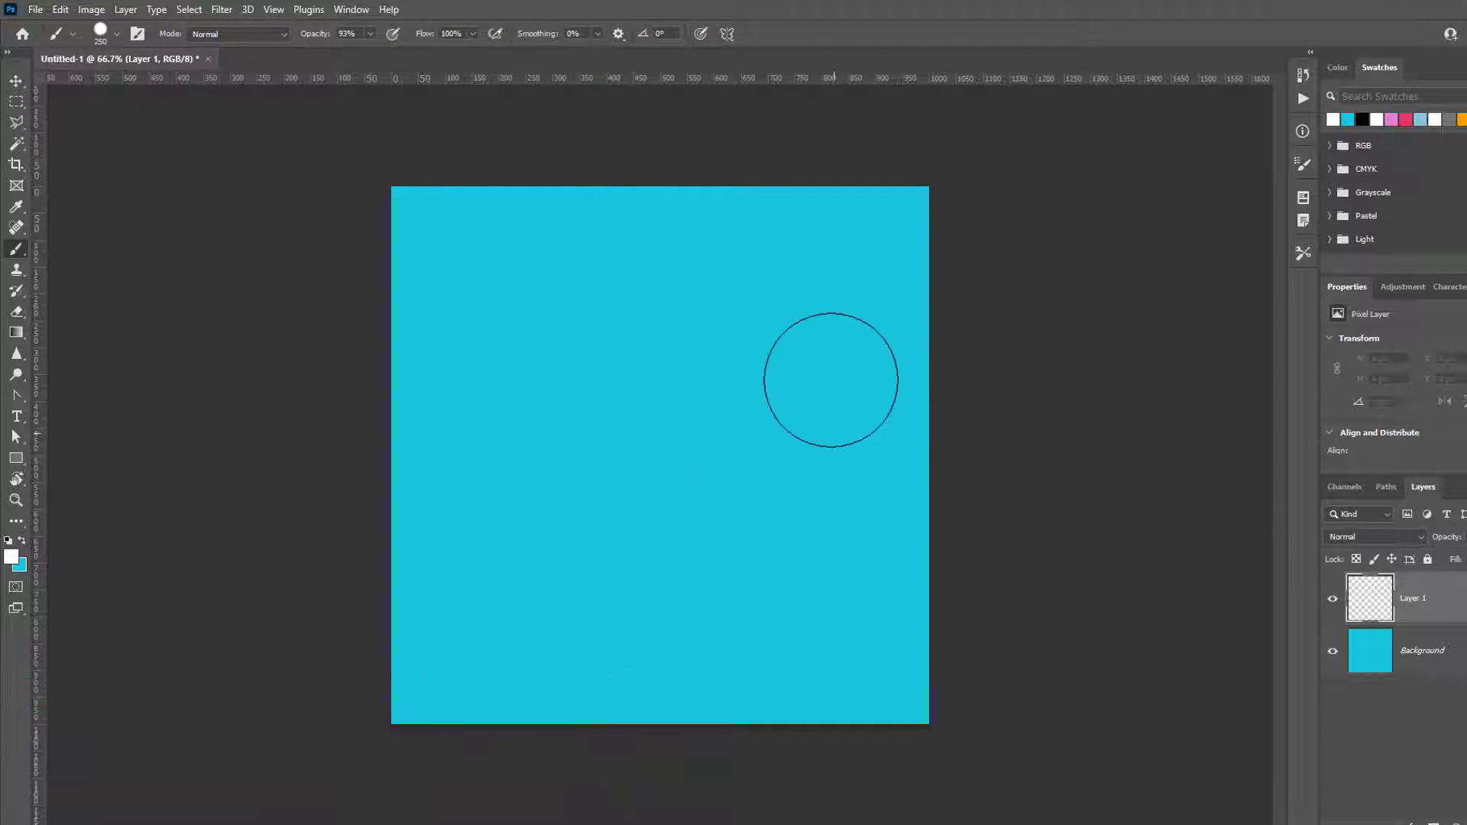
Paint a big white cloud blob across the canvas centre on Layer 1
{"action": "mouse_move", "coordinate": [736, 351]}
{"action": "left_mouse_down"}
{"action": "mouse_move", "coordinate": [570, 458]}
{"action": "mouse_move", "coordinate": [638, 425]}
{"action": "mouse_move", "coordinate": [639, 410]}
{"action": "left_mouse_up"}
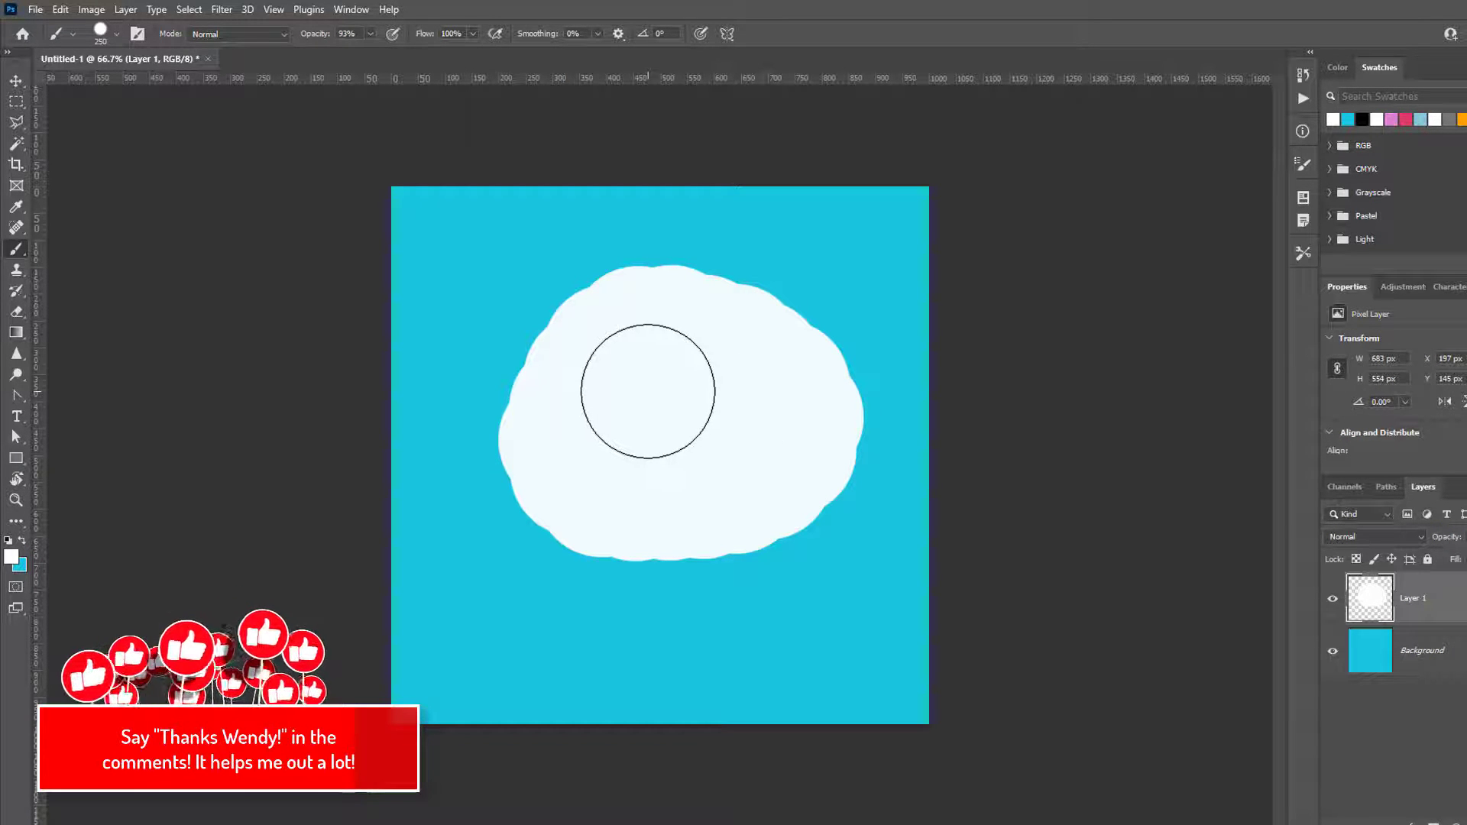
{"action": "key", "text": "g"}
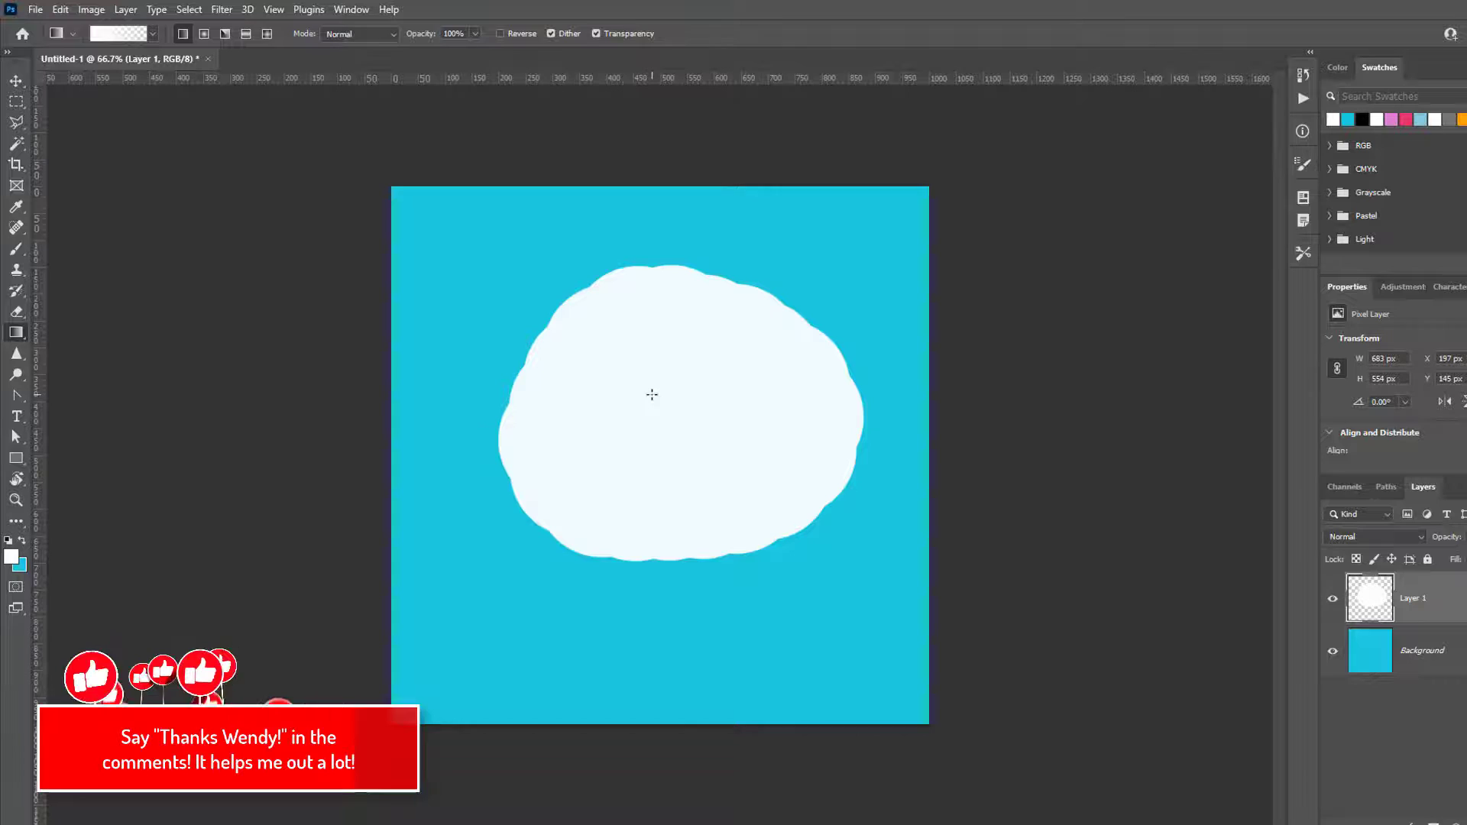
{"action": "key", "text": "b"}
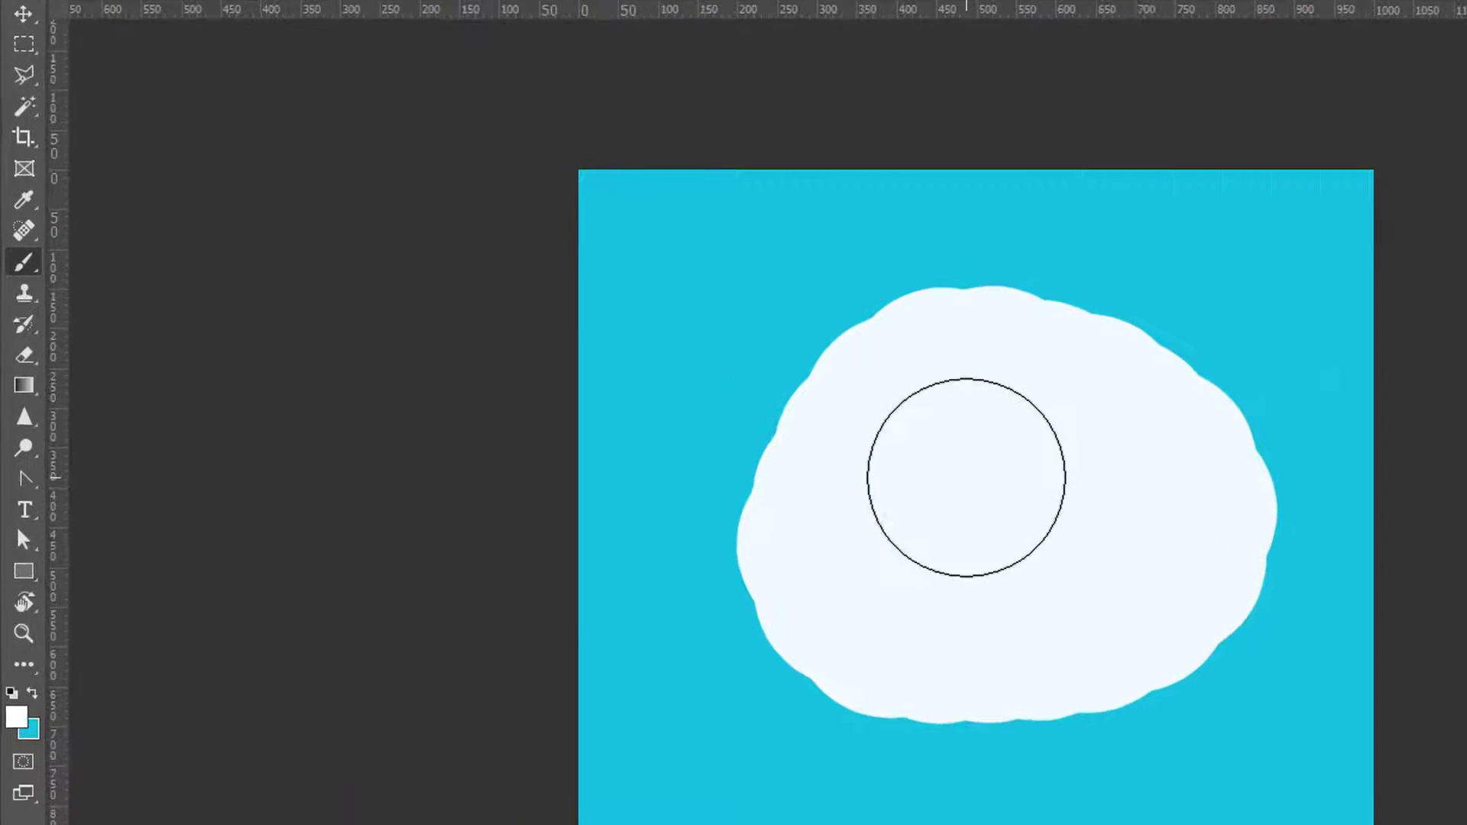
{"action": "key", "text": "g"}
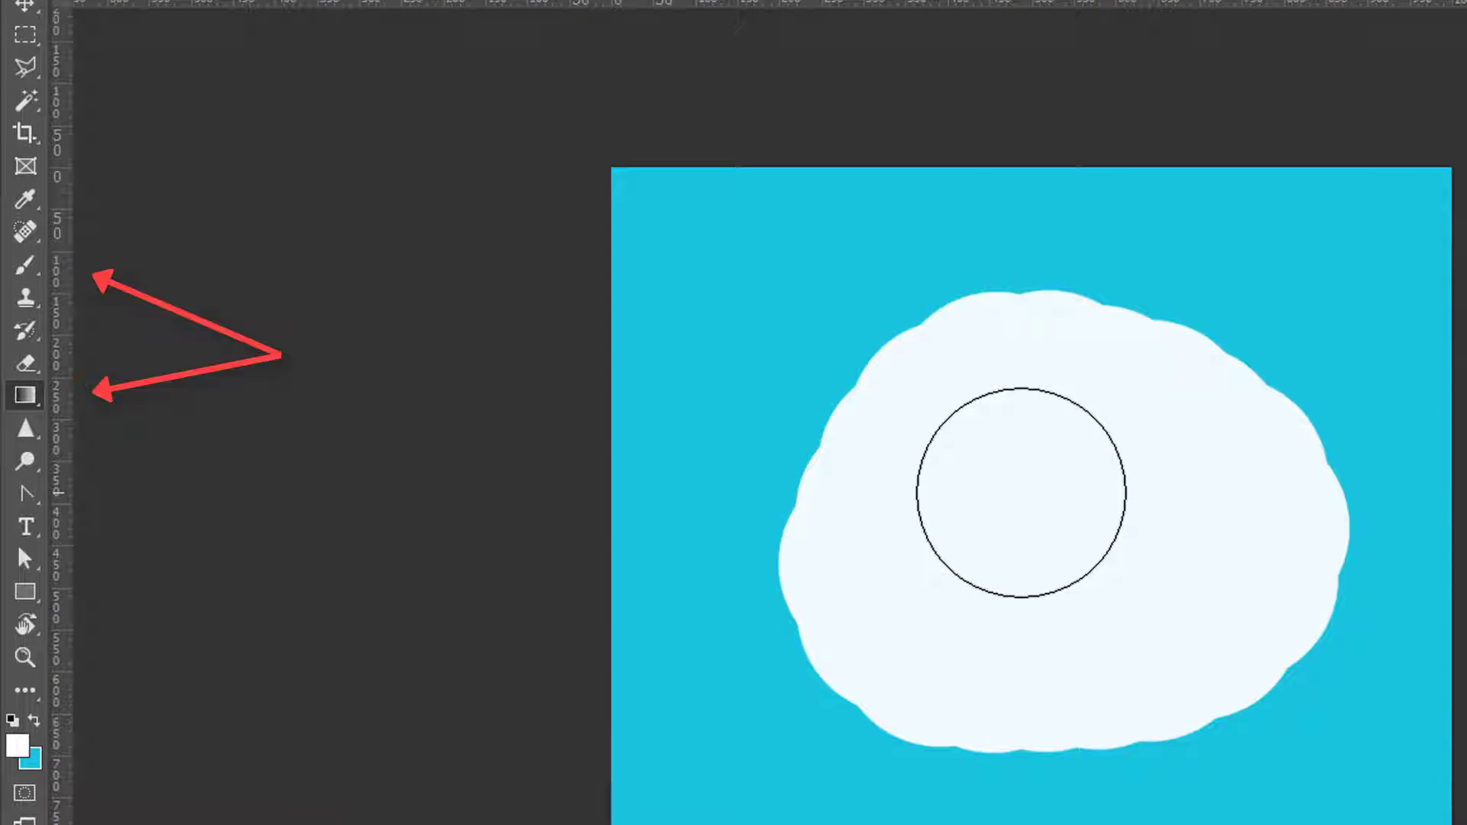
{"action": "key", "text": "b"}
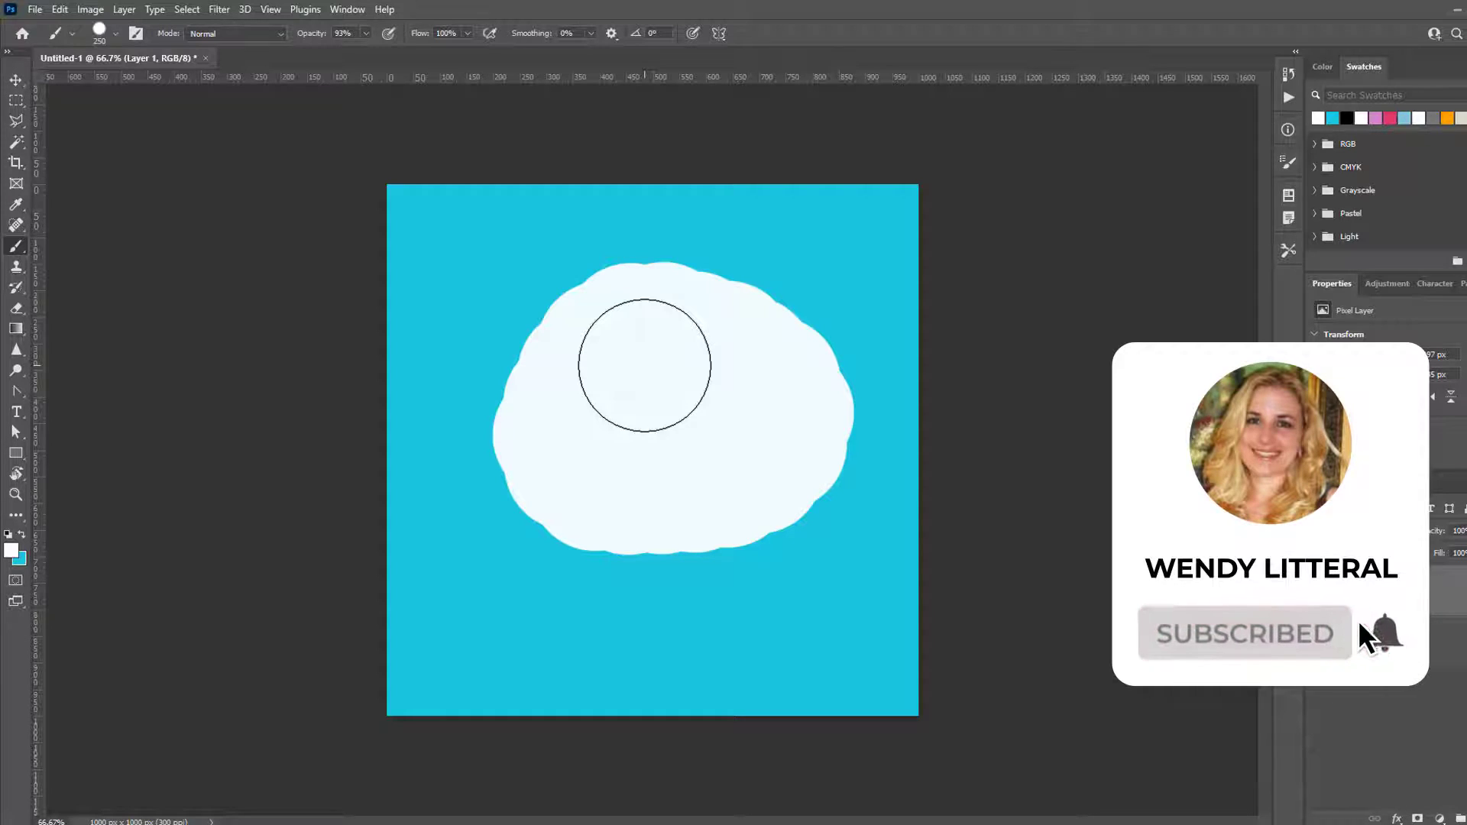
{"action": "key", "text": "Caps_Lock"}
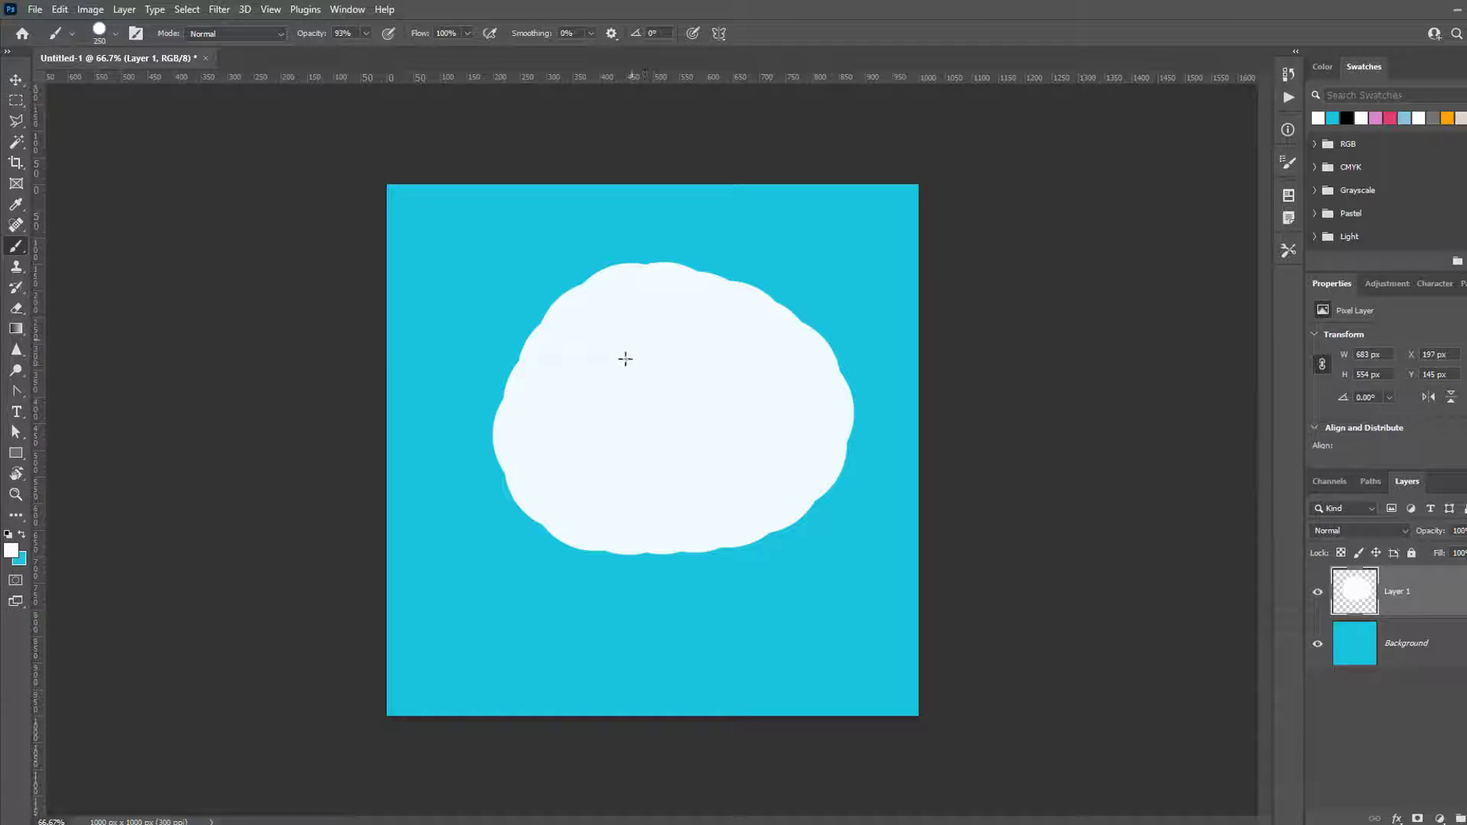
{"action": "key", "text": "Caps_Lock"}
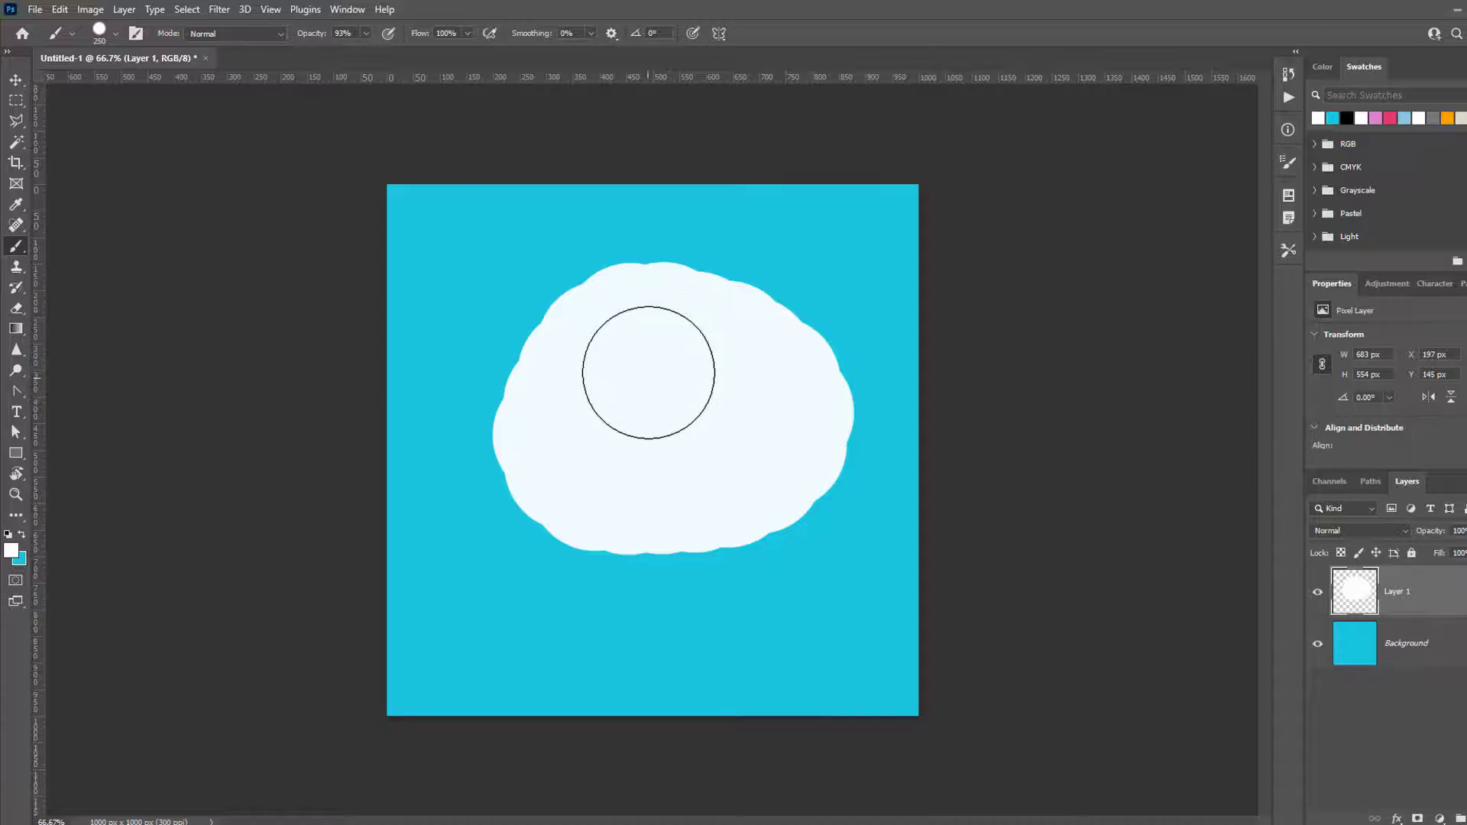
Select Kyle's Spatter from Special Effects brushes, hide Layer 1, and add Layer 2
{"action": "left_click", "coordinate": [106, 33]}
{"action": "left_click", "coordinate": [98, 612]}
{"action": "left_click", "coordinate": [113, 573]}
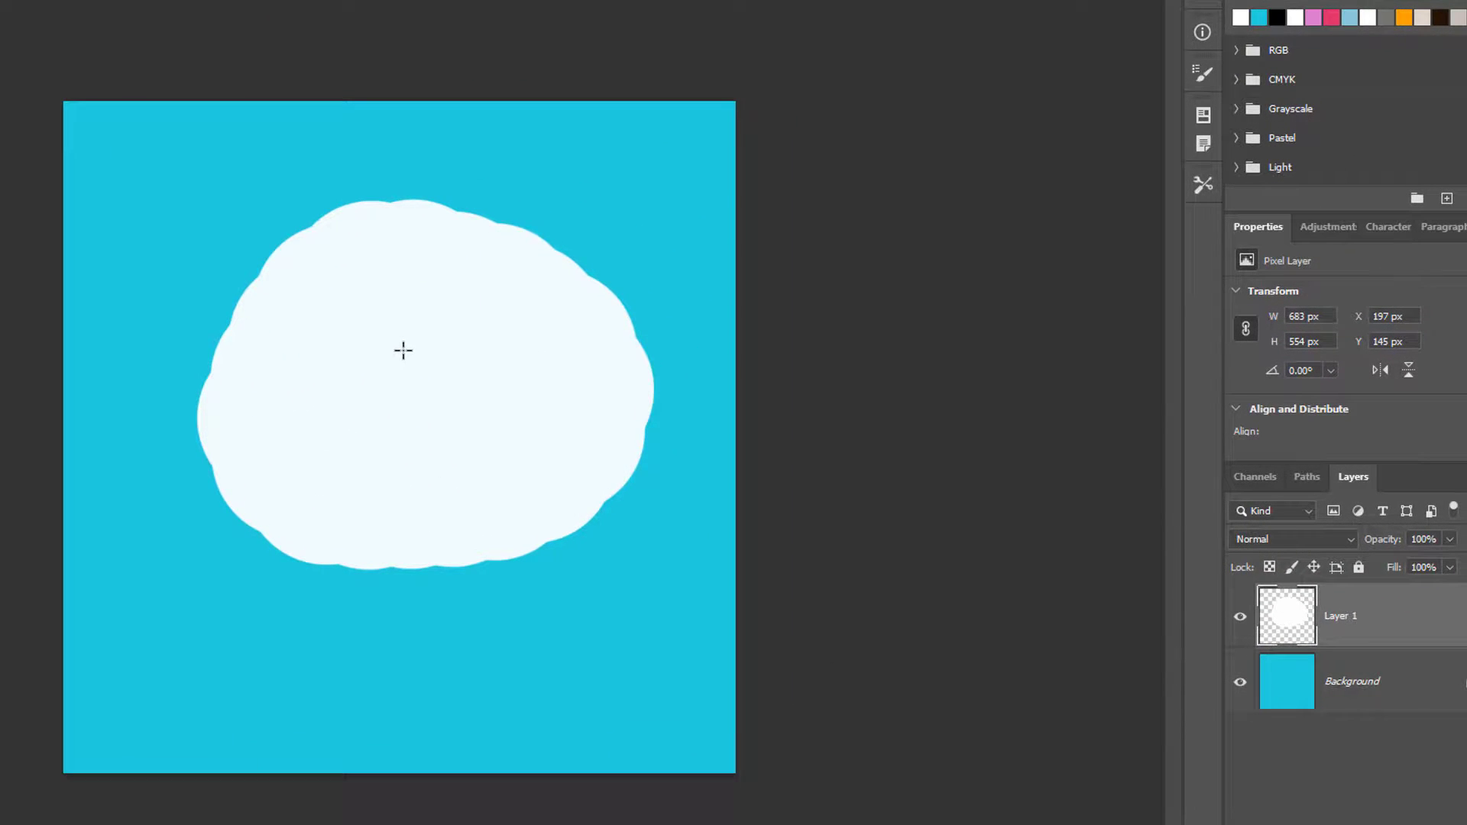
{"action": "left_click", "coordinate": [1241, 616]}
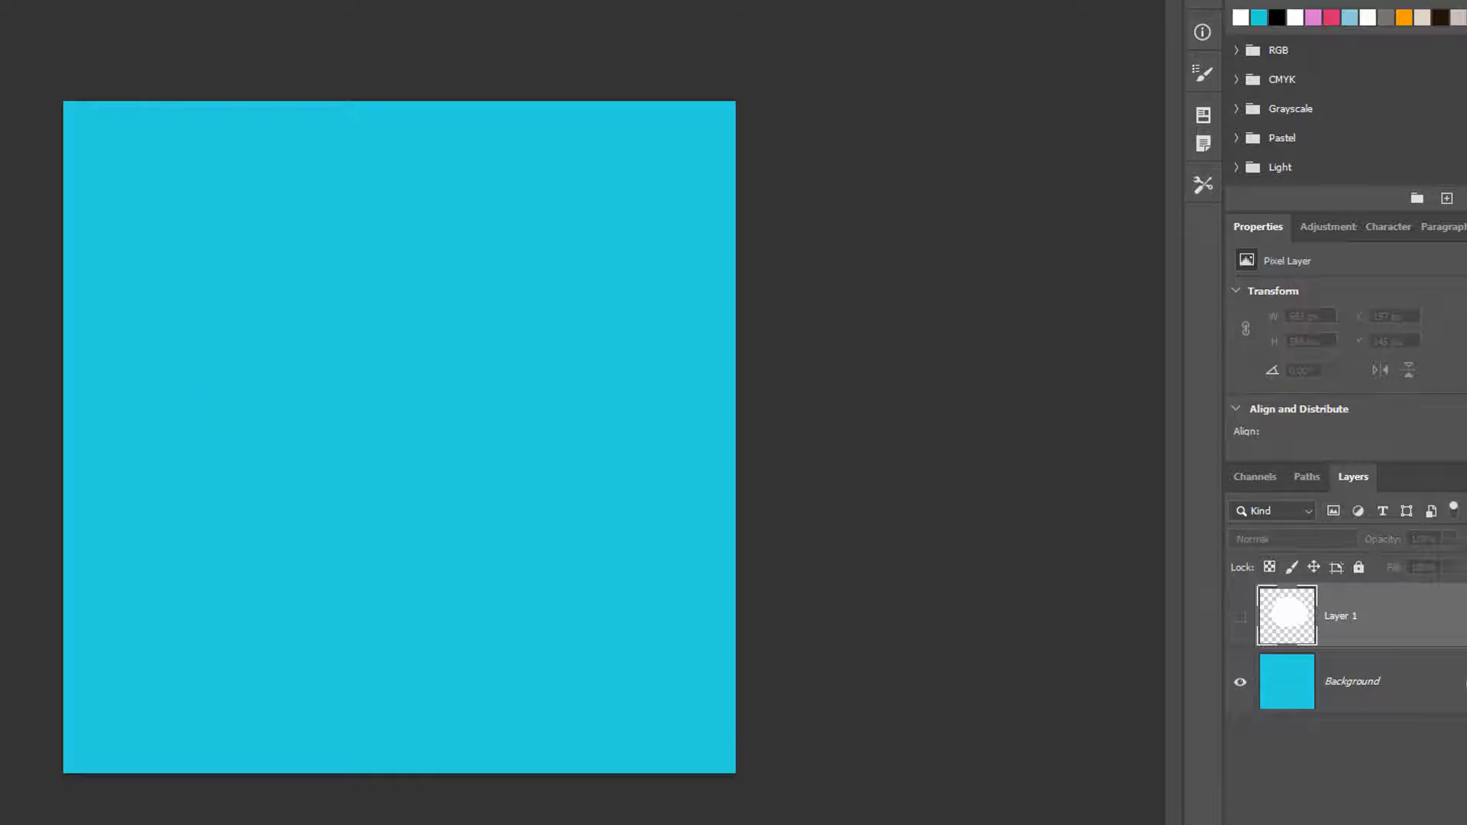
{"action": "left_click", "coordinate": [1378, 808]}
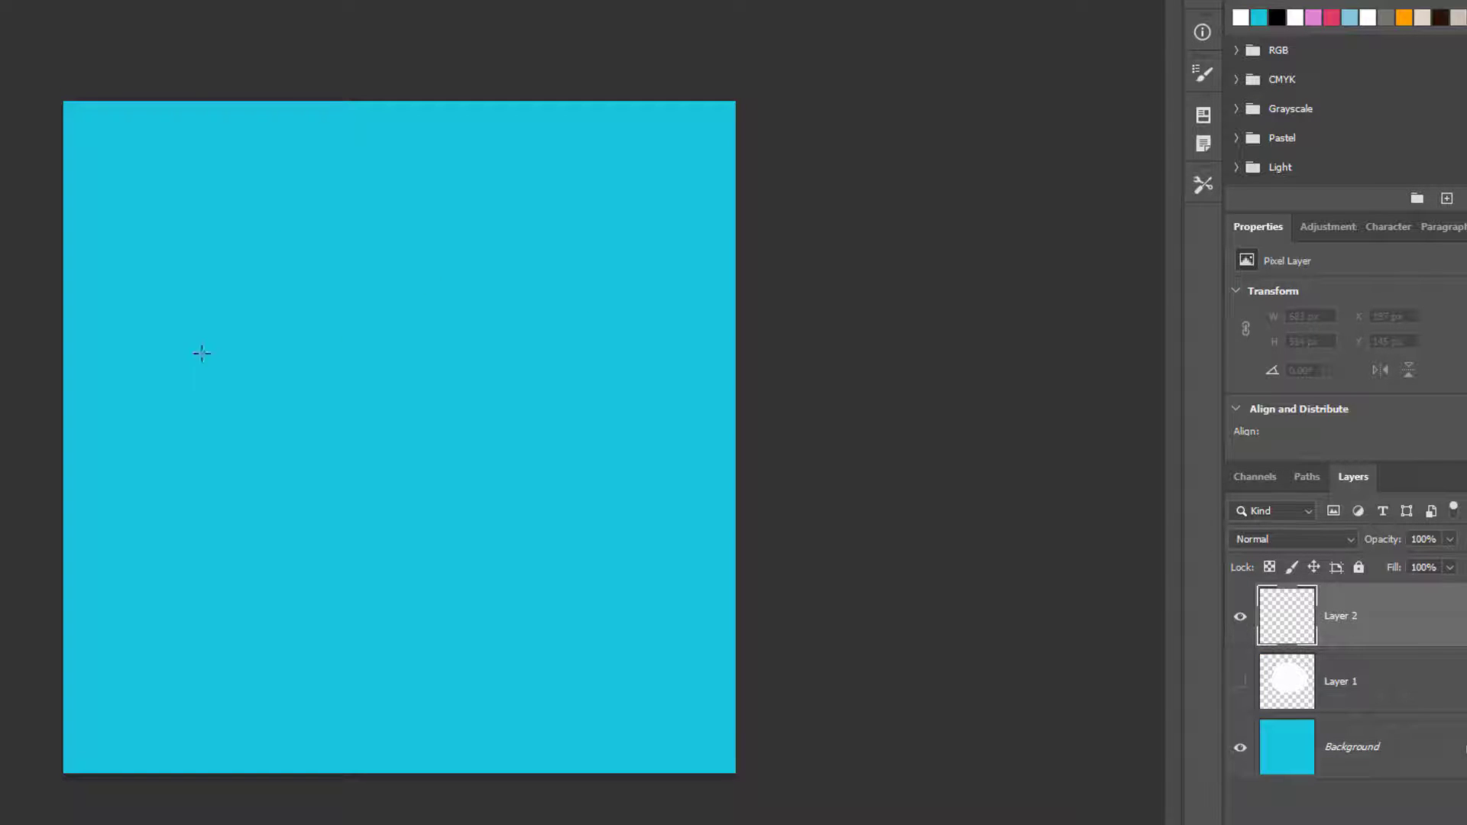
Stamp one white Kyle's Spatter splatter at the crosshair point on Layer 2
{"action": "left_click", "coordinate": [379, 334]}
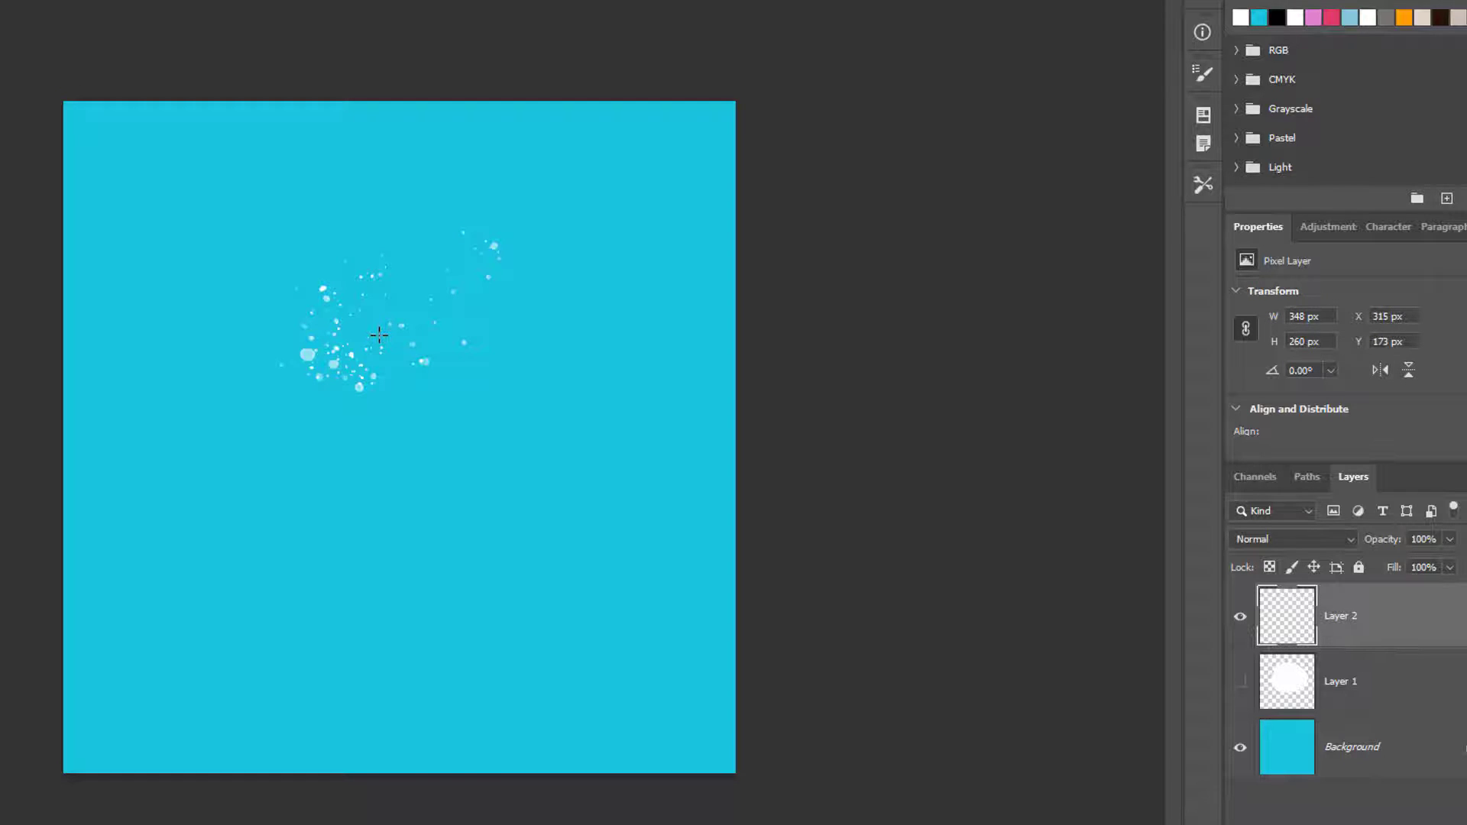